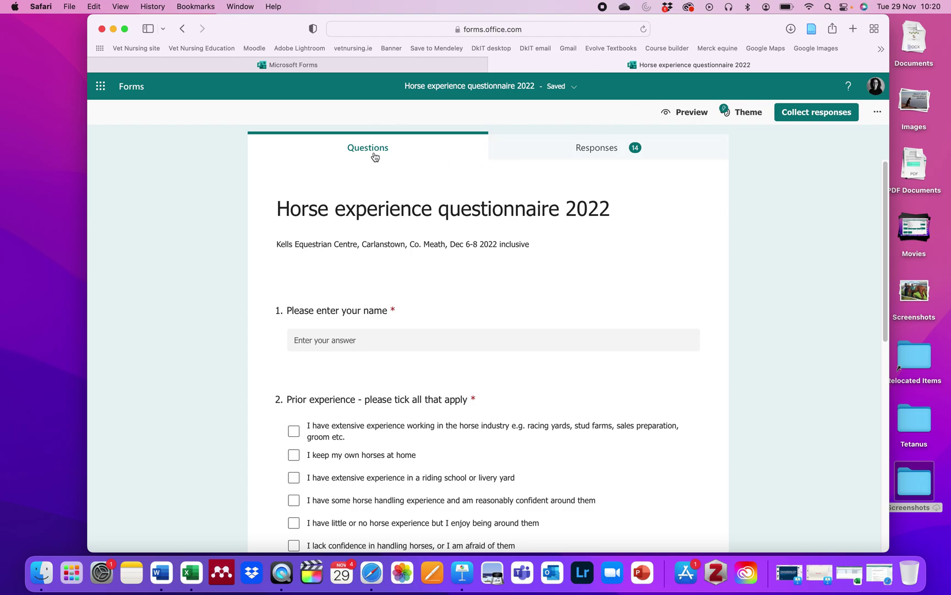
- Scroll the questionnaire form and request a printable copy from its extra options
left_click_drag(883, 186, 868, 142)
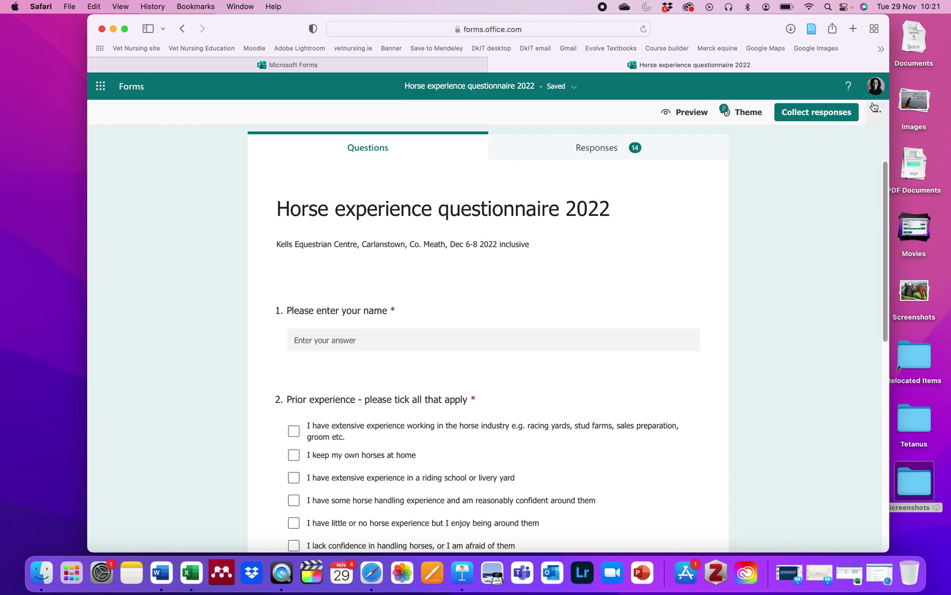
left_click_drag(884, 202, 891, 136)
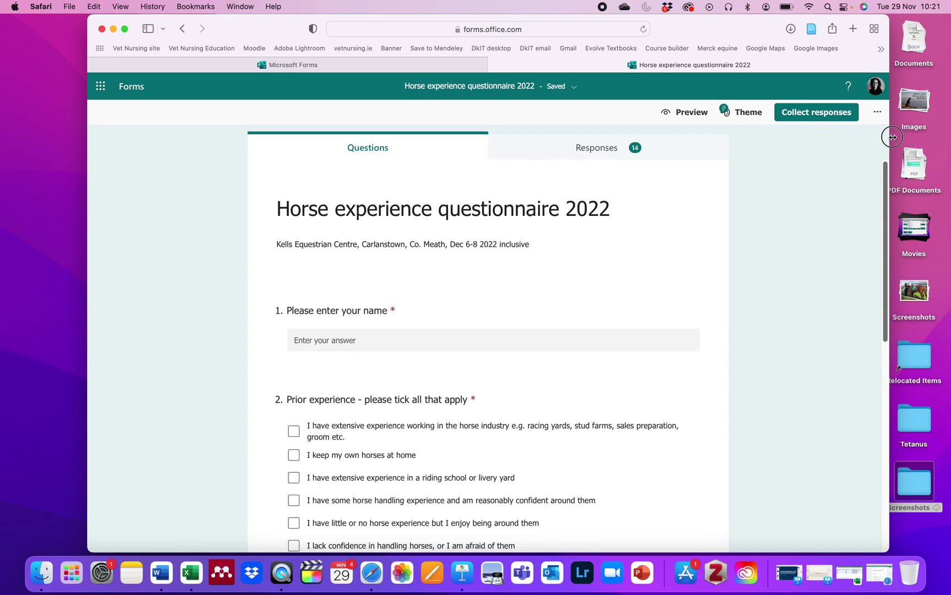
left_click(876, 115)
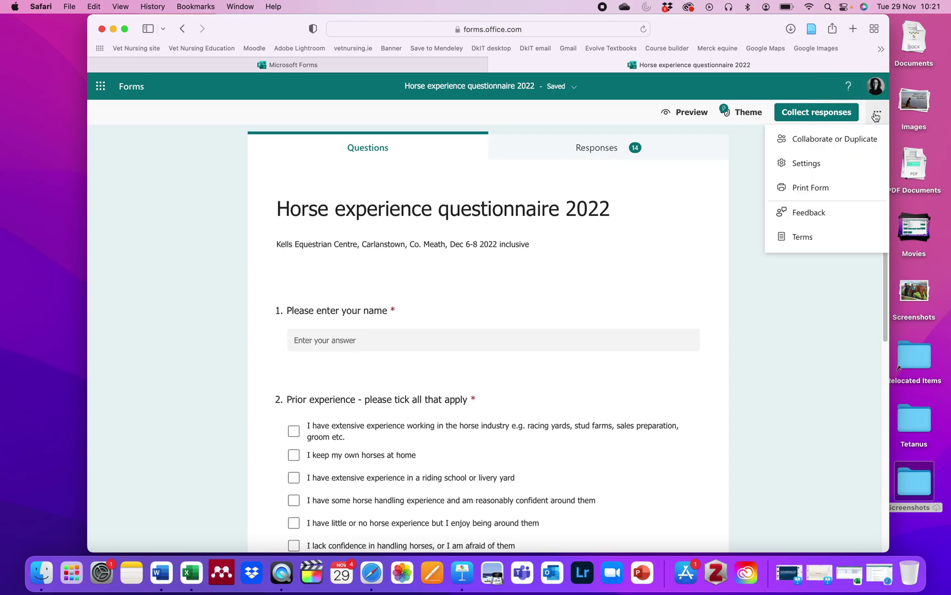
left_click(811, 188)
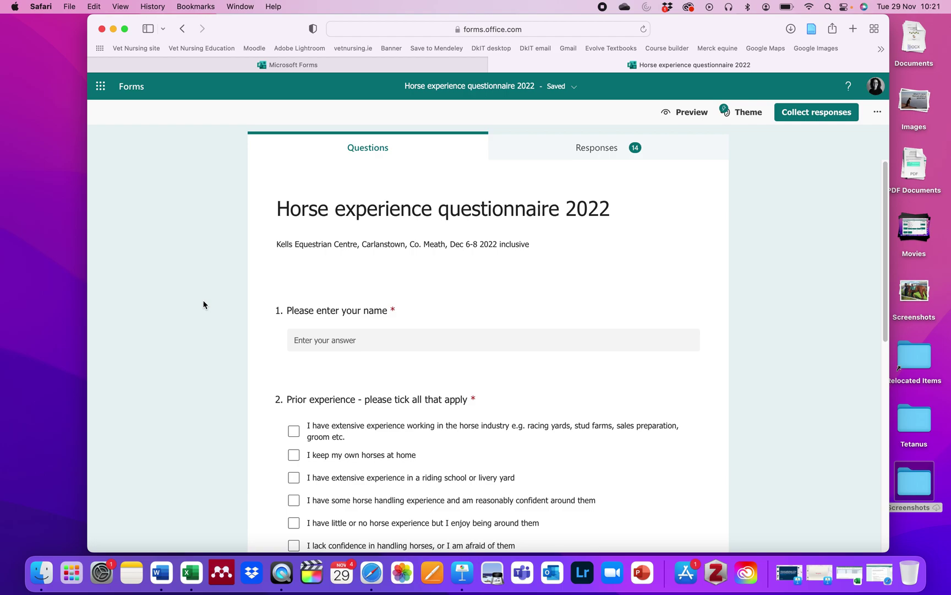
left_click(871, 116)
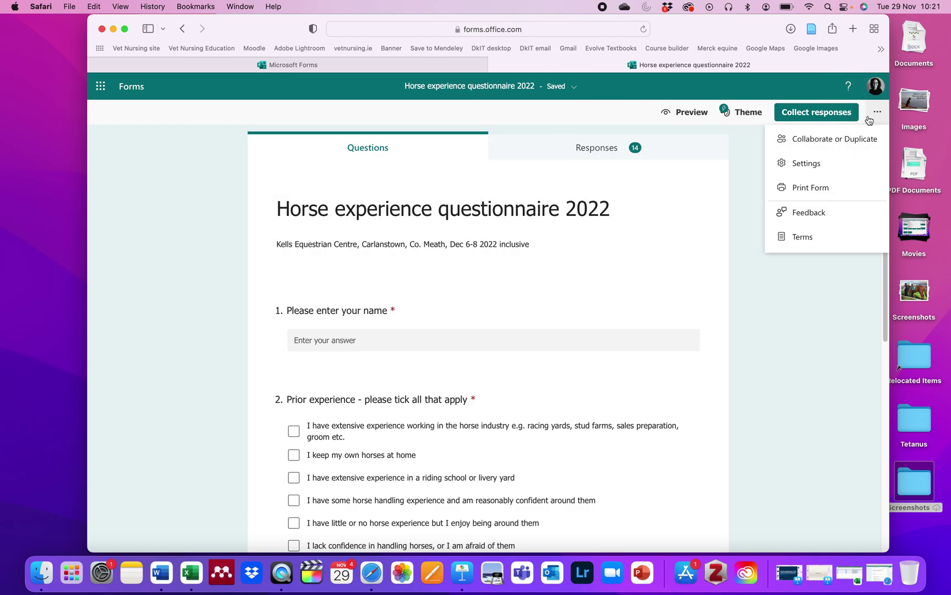
left_click(810, 187)
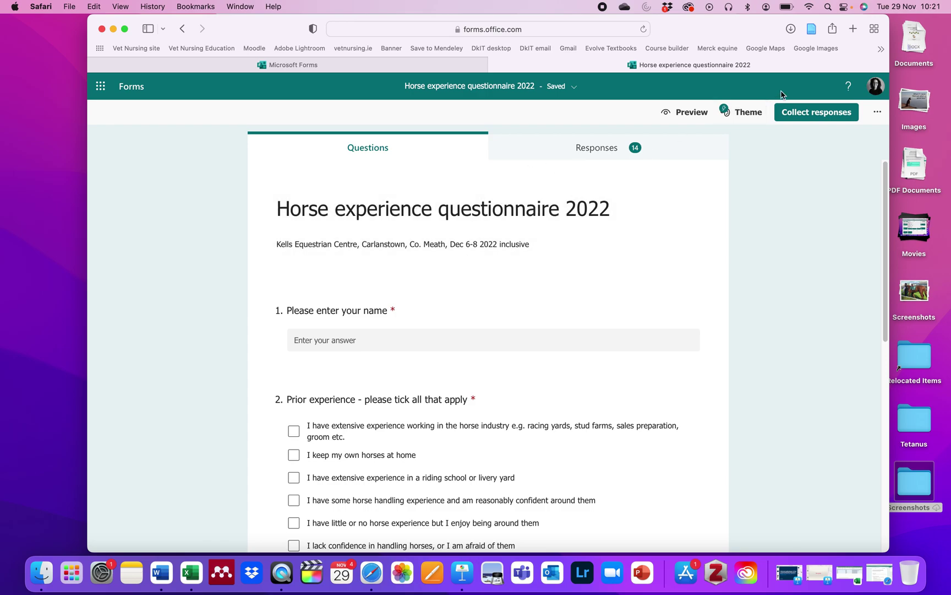
- Print the form as a PDF opened in Preview
key("super+p")
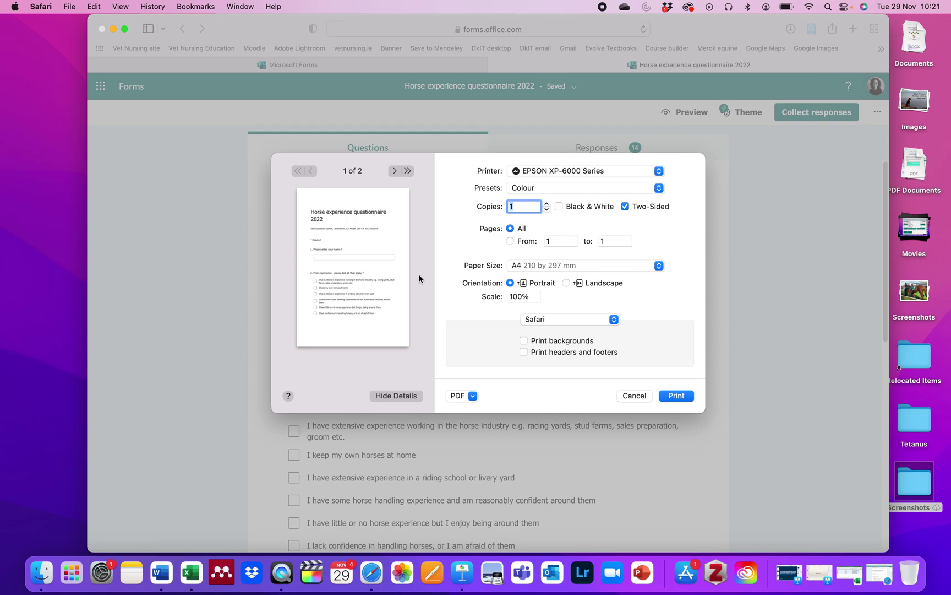
left_click(462, 394)
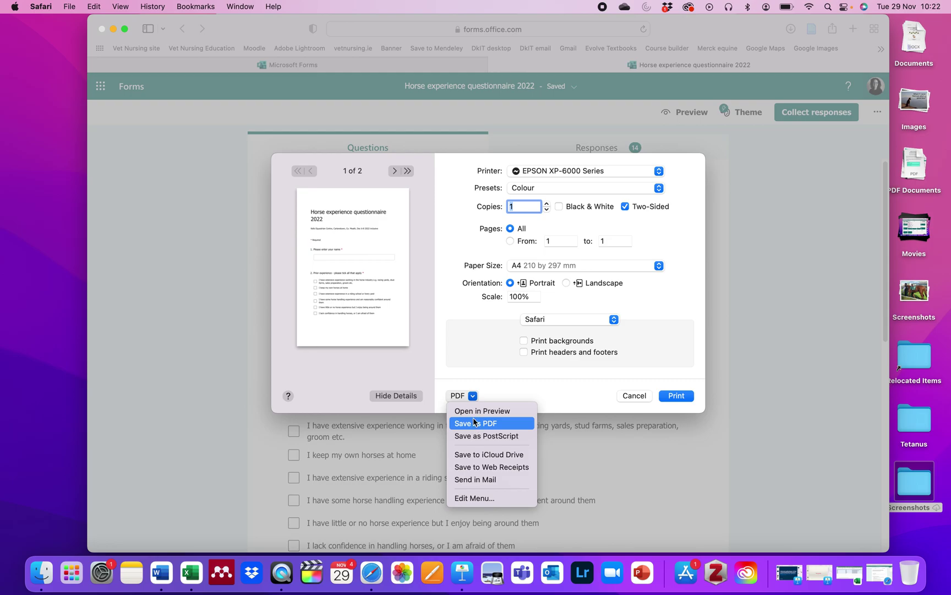
left_click(480, 412)
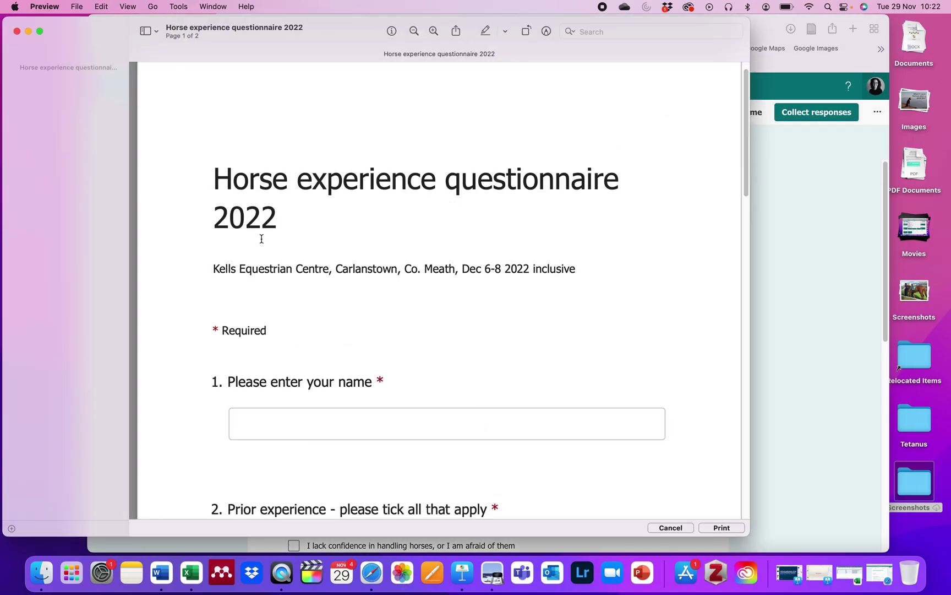
- Select all of the questionnaire PDF's text and switch to Word
left_click_drag(746, 154, 749, 110)
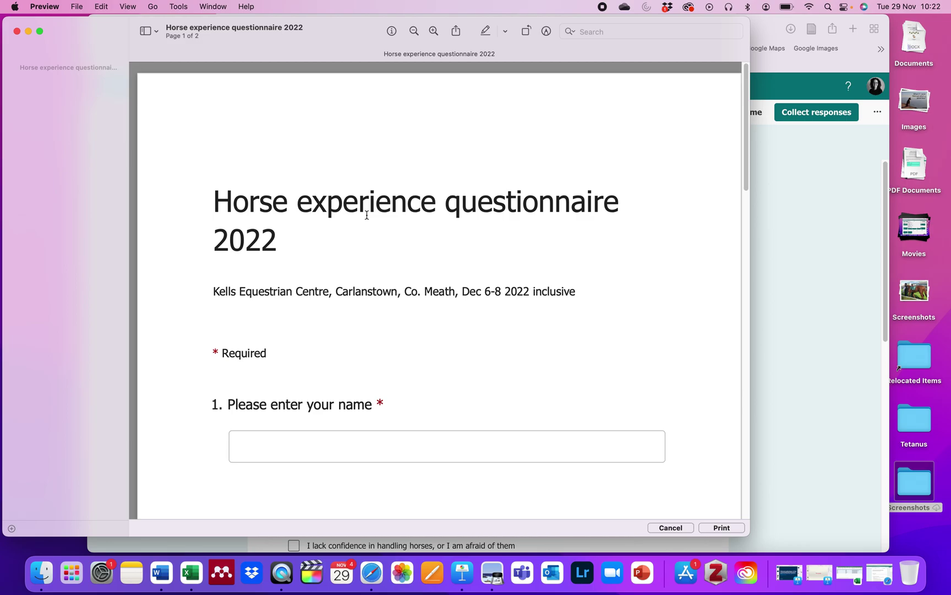
key("super+a")
key("super+Tab")
key("super+Tab")
key("super+Tab")
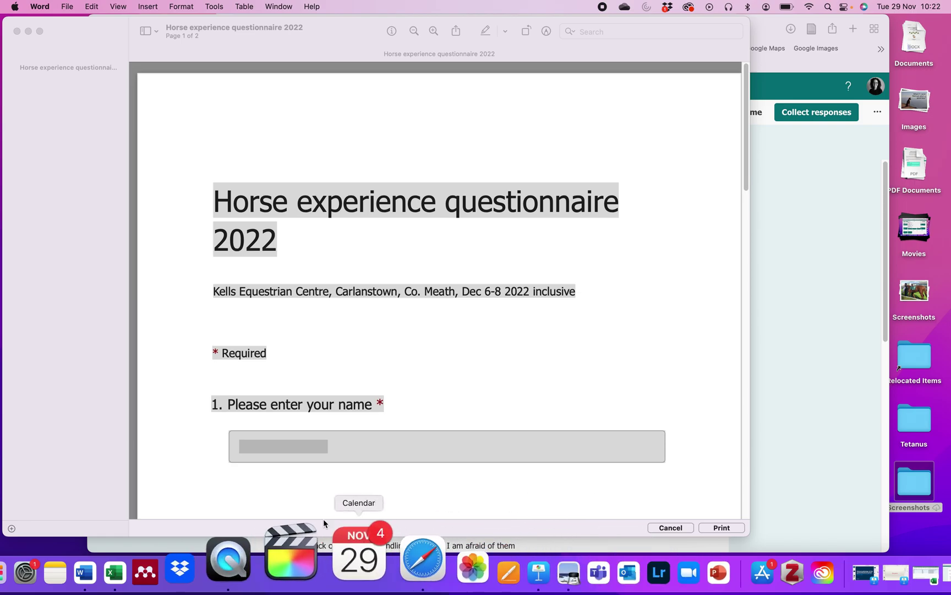
- Create a blank document and paste the questionnaire using Keep Text Only
left_click(155, 573)
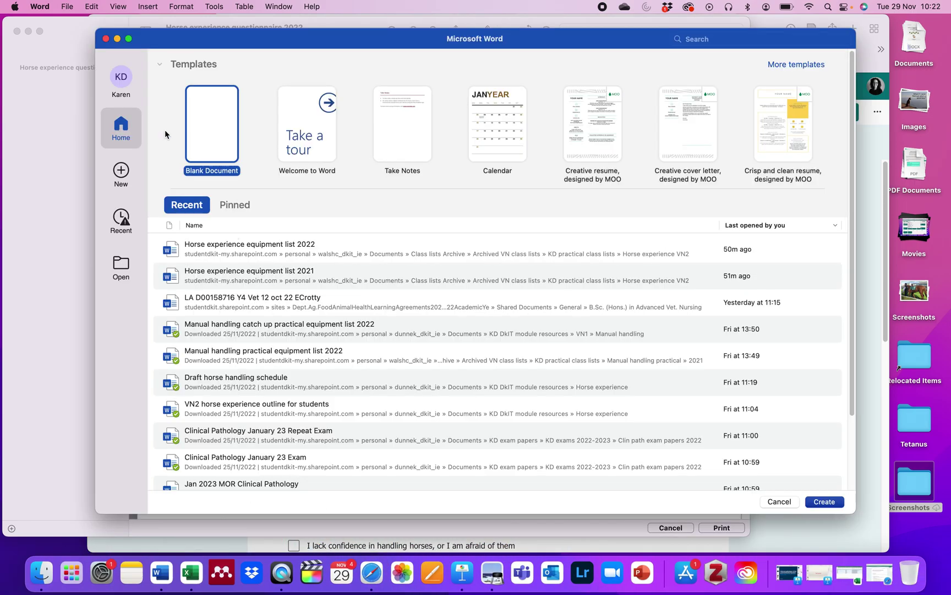
double_click(197, 131)
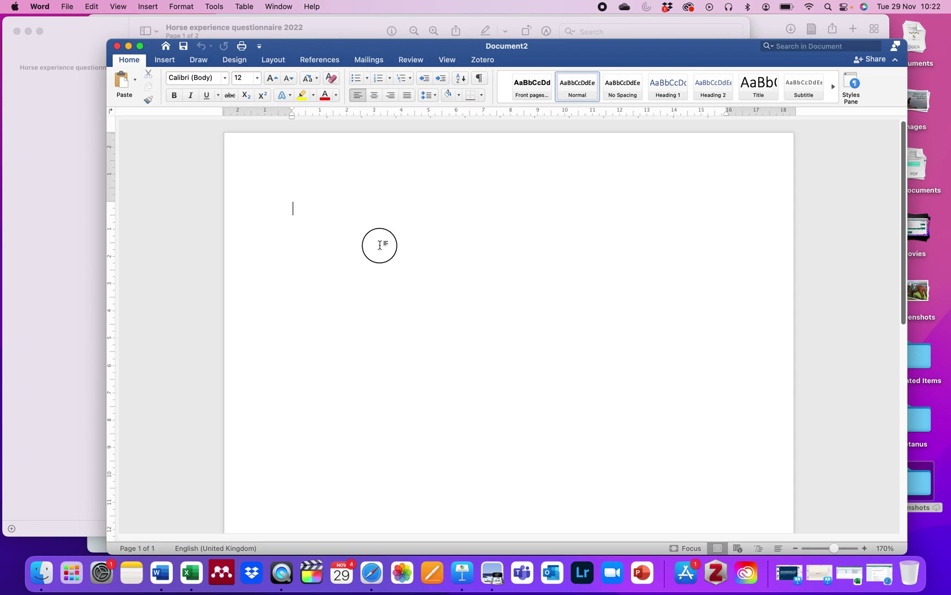
left_click(136, 87)
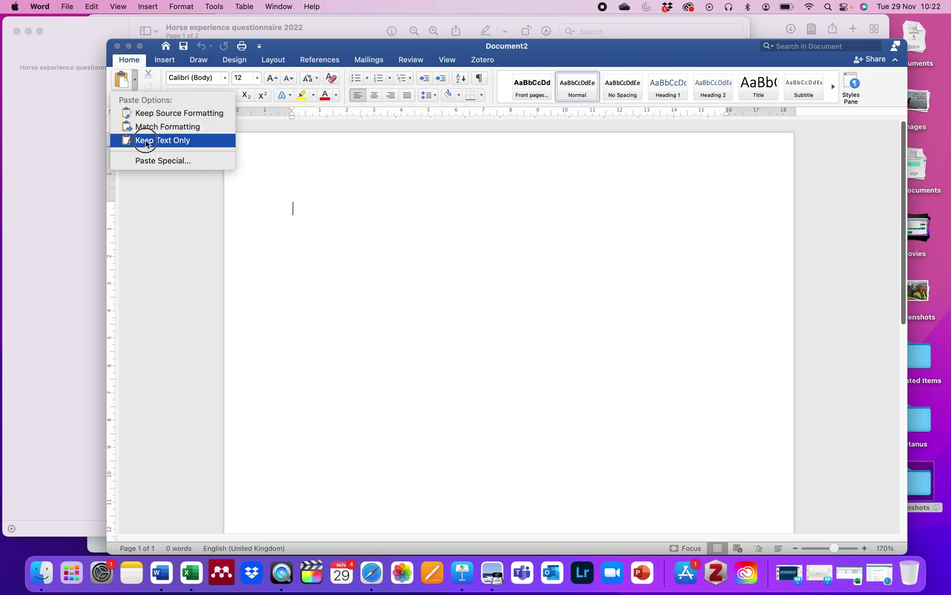
left_click(144, 141)
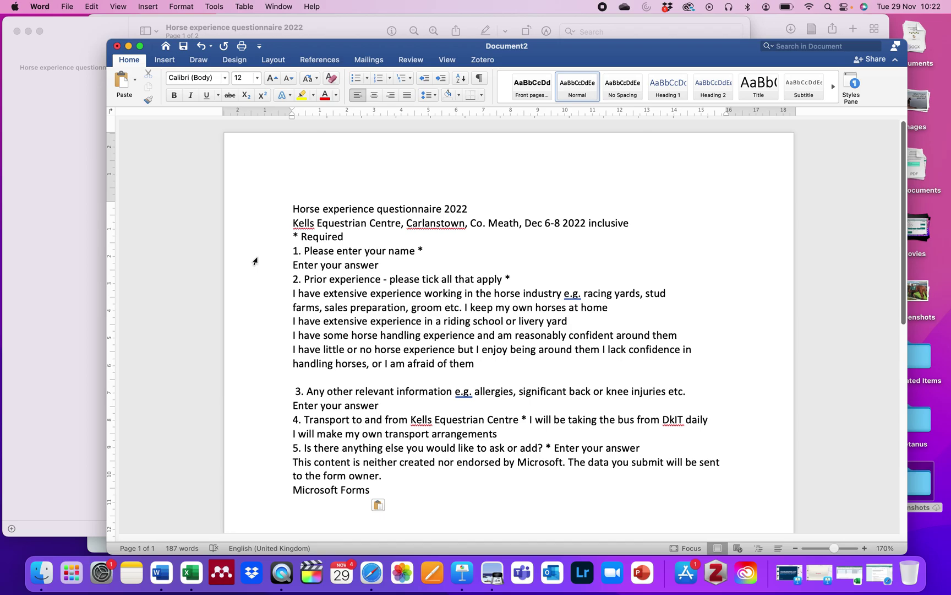
- Make the title a bold Heading 2 prefixed with 'Appendix 1:' and followed by a blank line
left_click(484, 210)
key("Return")
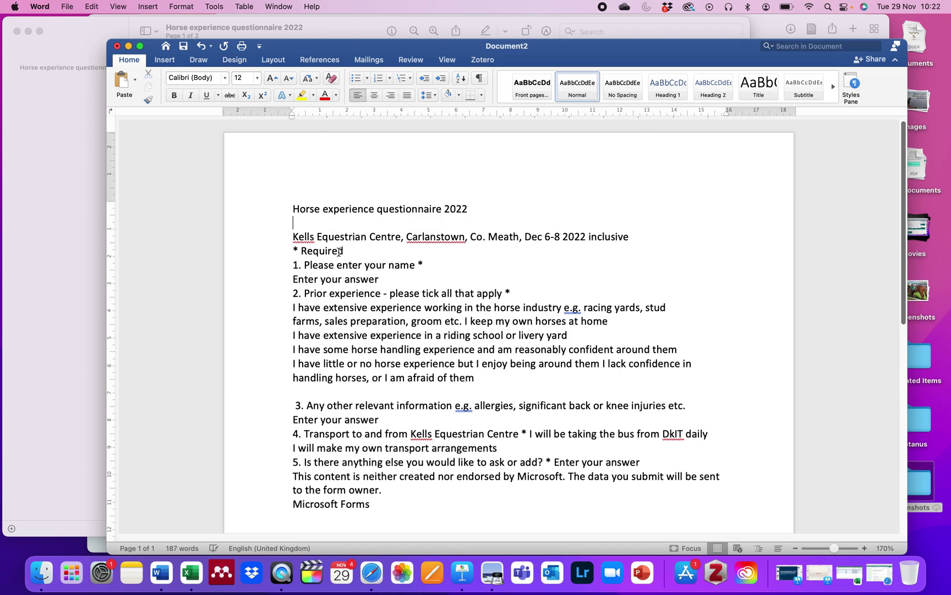
left_click_drag(474, 201, 294, 213)
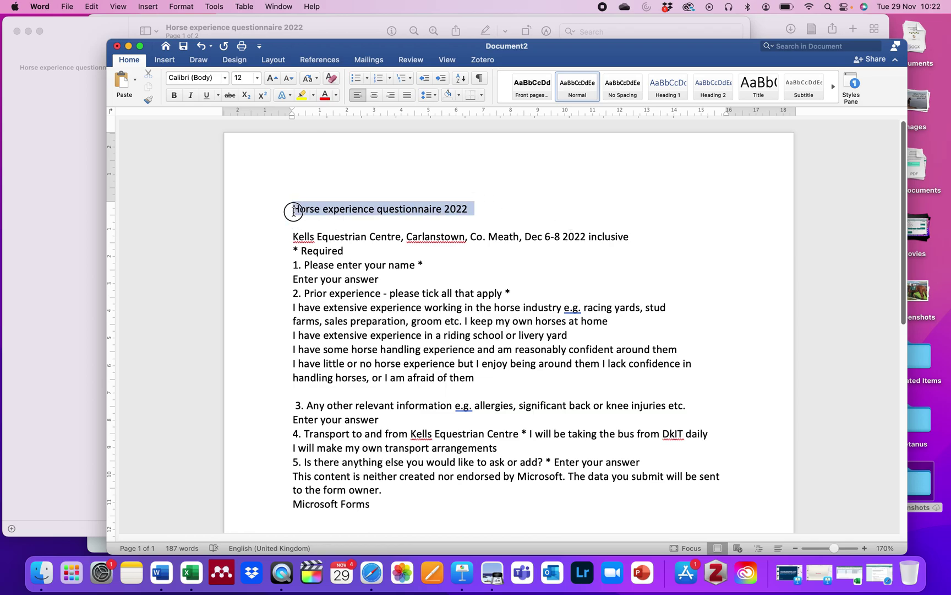
key("super+b")
left_click(294, 214)
type("Appendi")
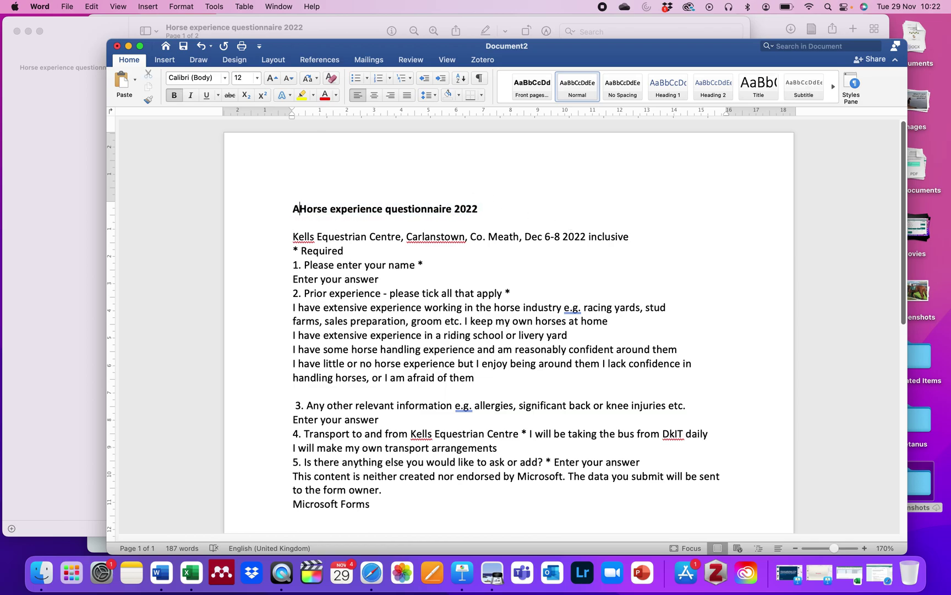
type("x 1:")
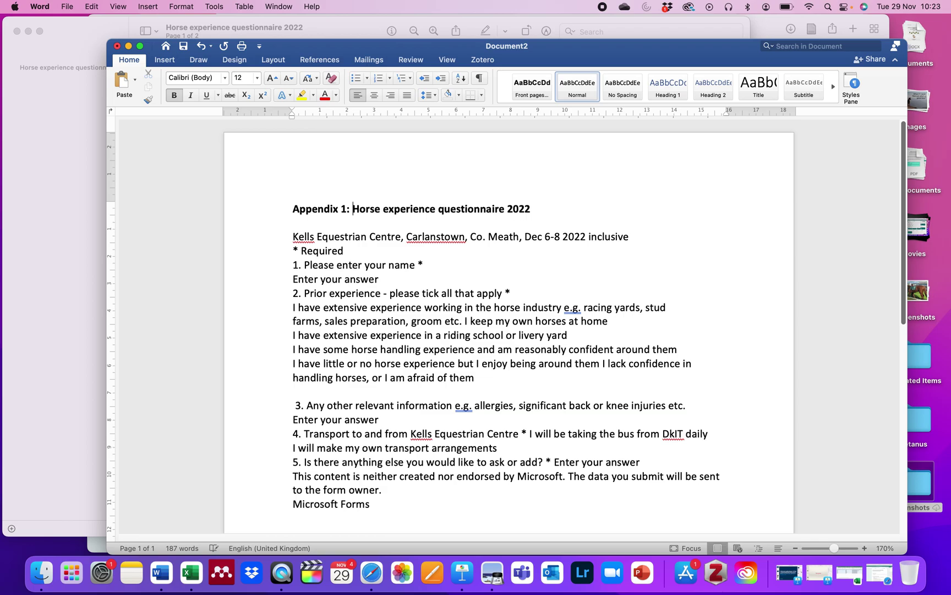
left_click_drag(291, 207, 601, 193)
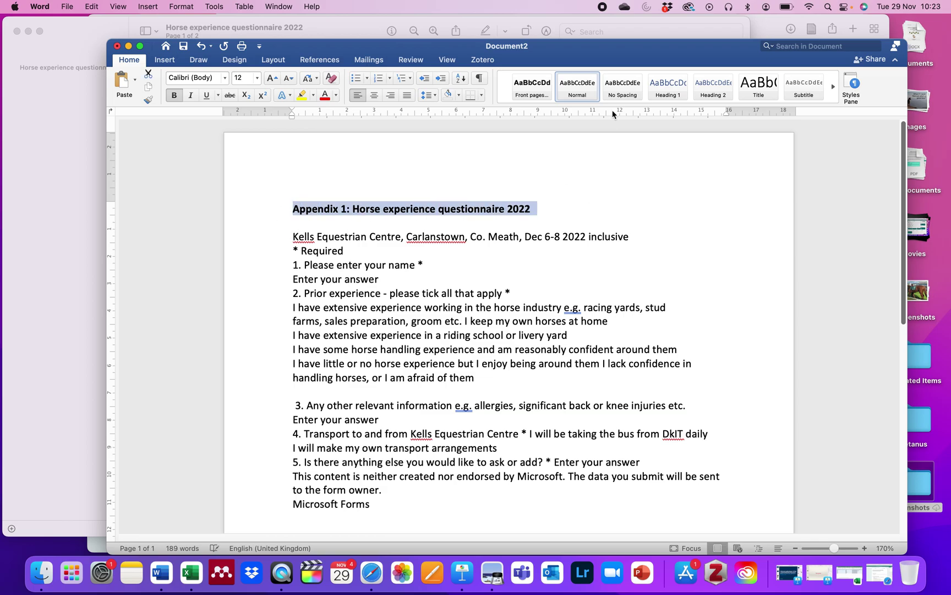
left_click(713, 85)
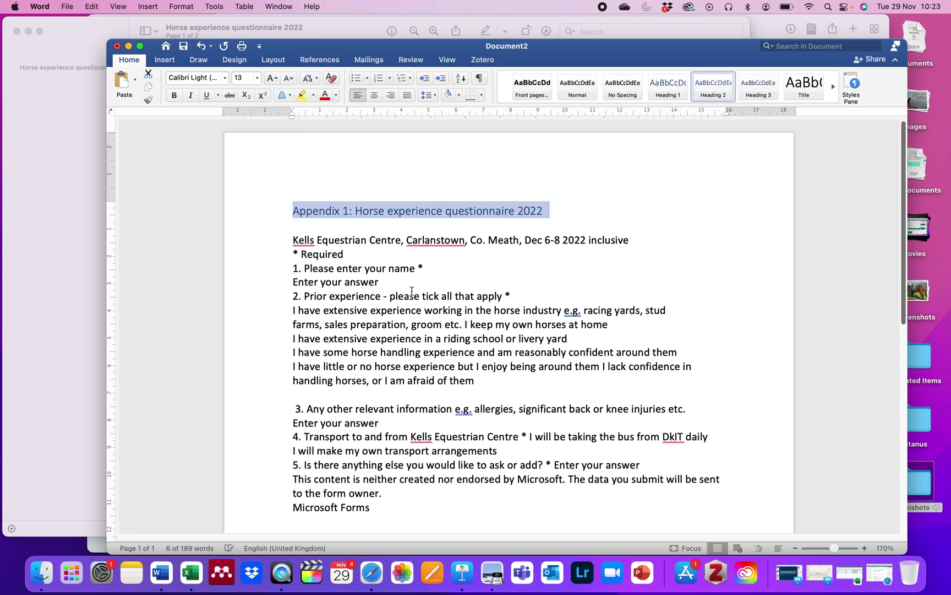
left_click(415, 296)
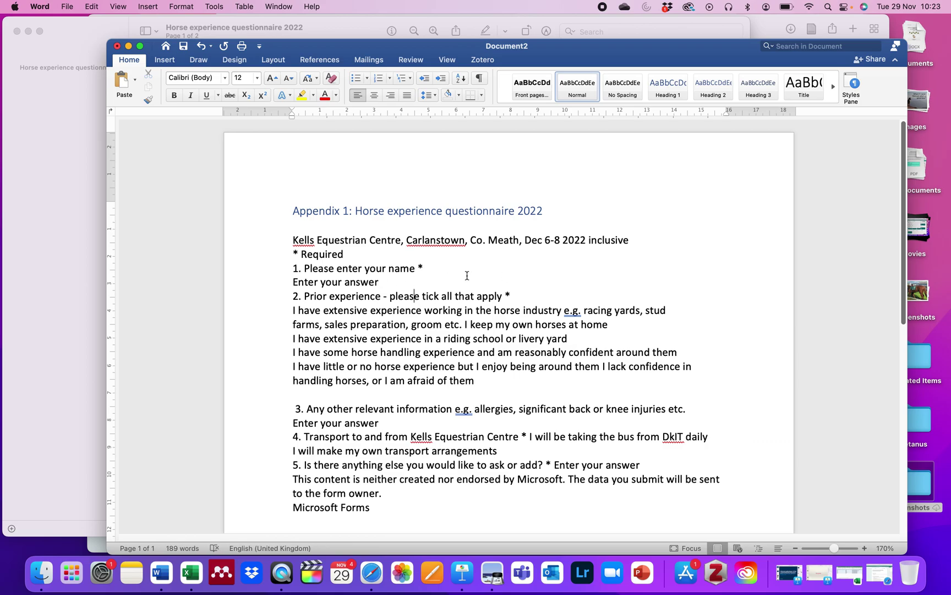
- Add blank lines around '* Required' and before question 2, and append '(text box)' to question 1's answer
left_click(292, 254)
key("Return")
left_click(351, 267)
key("Return")
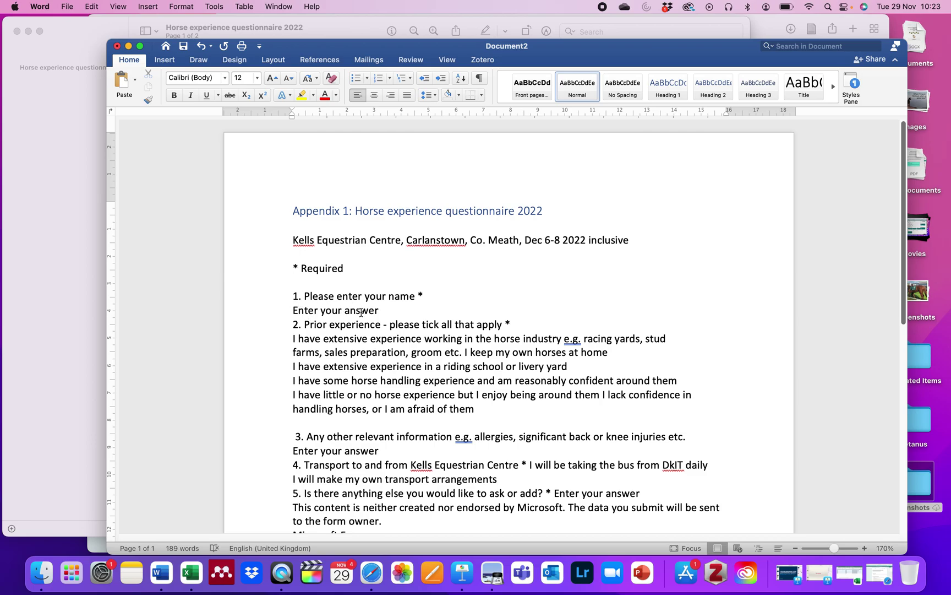
left_click(294, 323)
key("Return")
left_click(390, 314)
type("(text box)")
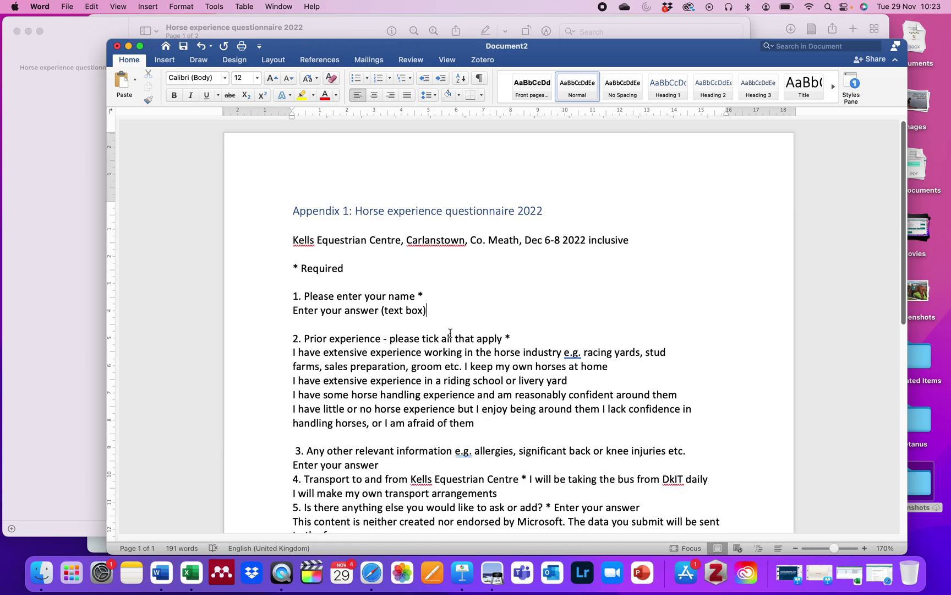
key("Return")
- Draw a rectangle below question 1, then remove it and the empty line there
left_click(166, 61)
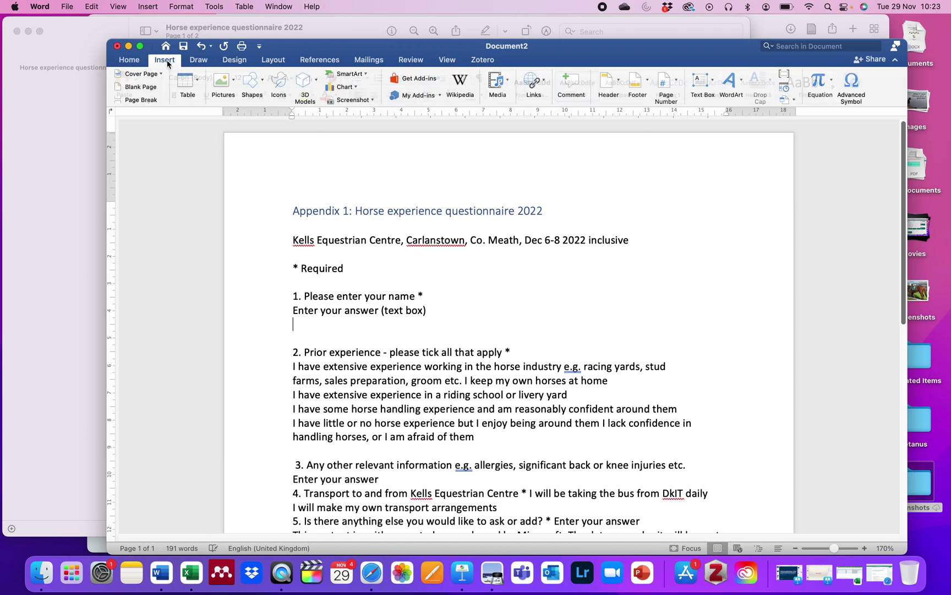
left_click(251, 81)
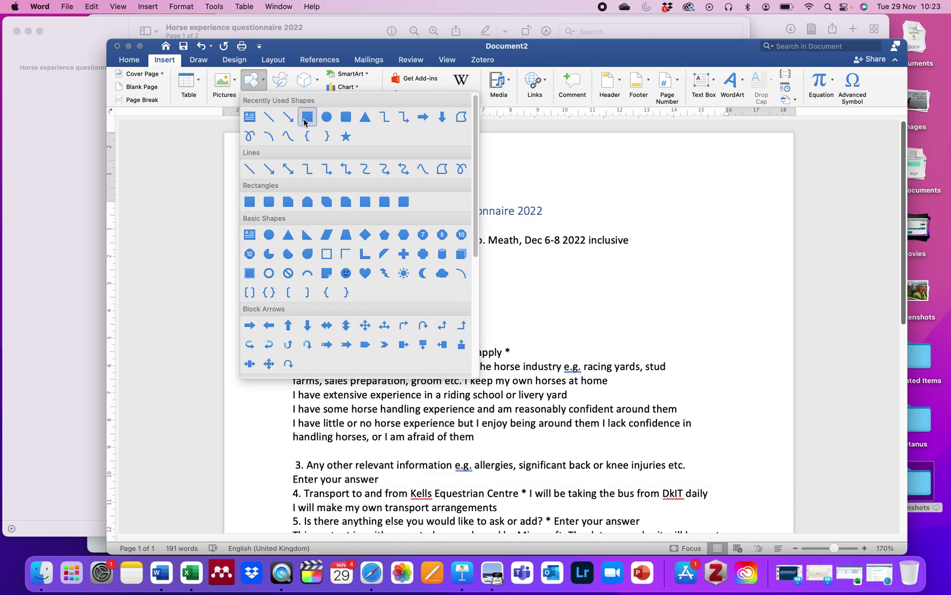
left_click(305, 122)
left_click_drag(293, 323, 452, 340)
key("BackSpace")
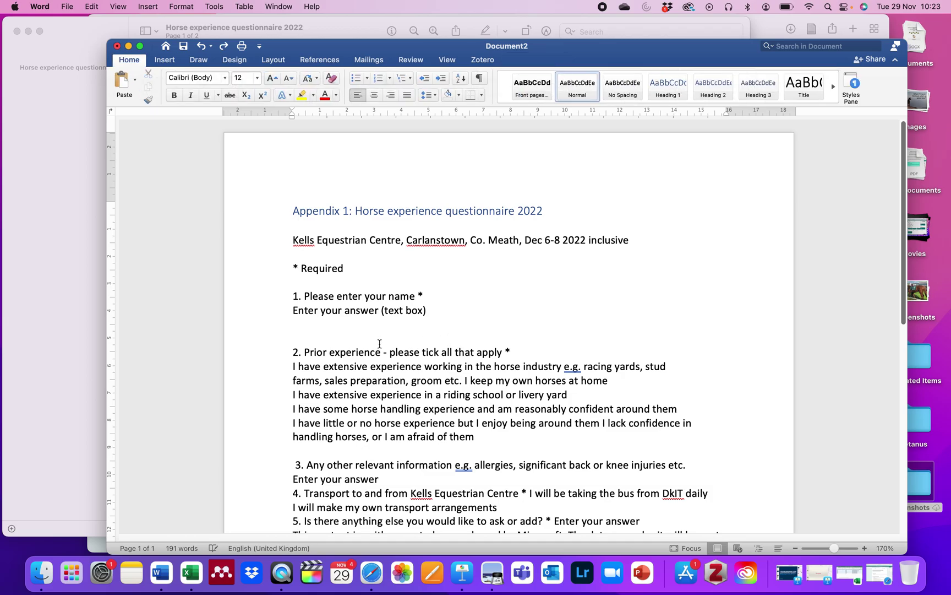
key("BackSpace")
- Add a blank line under question 2 and put 'I keep my own horses at home' and 'I lack confidence' on separate lines
left_click(521, 339)
key("Return")
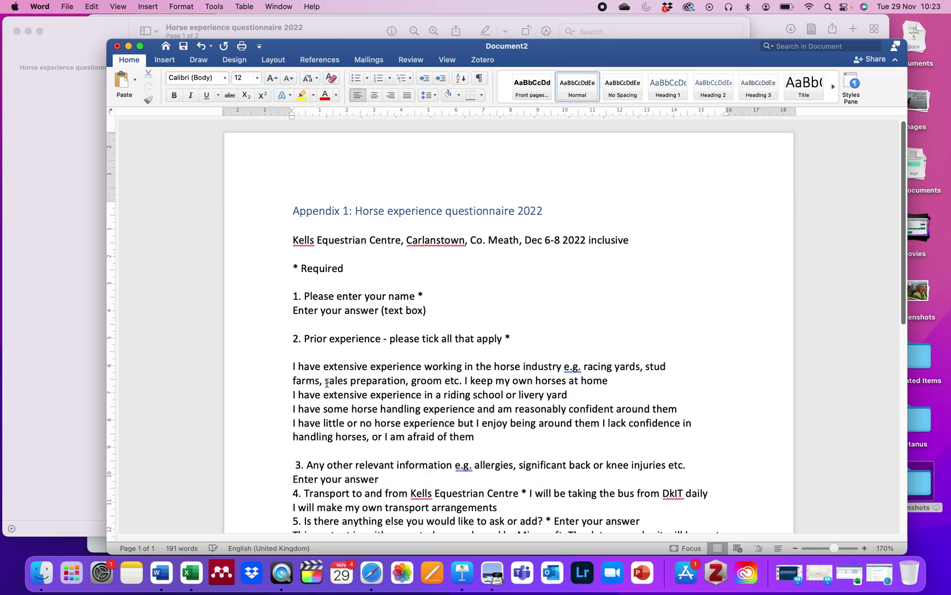
left_click_drag(292, 366, 473, 436)
left_click(497, 382)
left_click(468, 380)
key("Return")
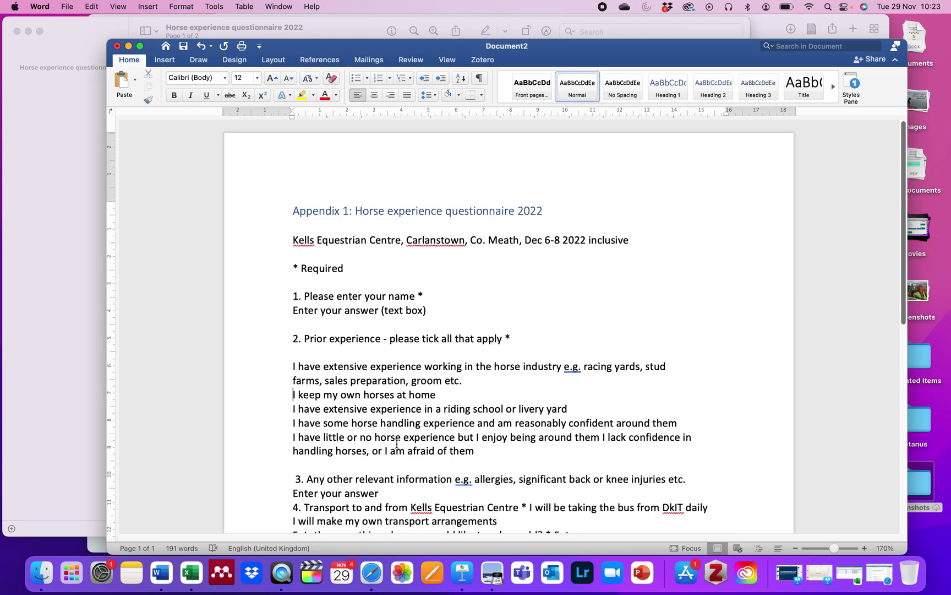
left_click(603, 437)
key("Return")
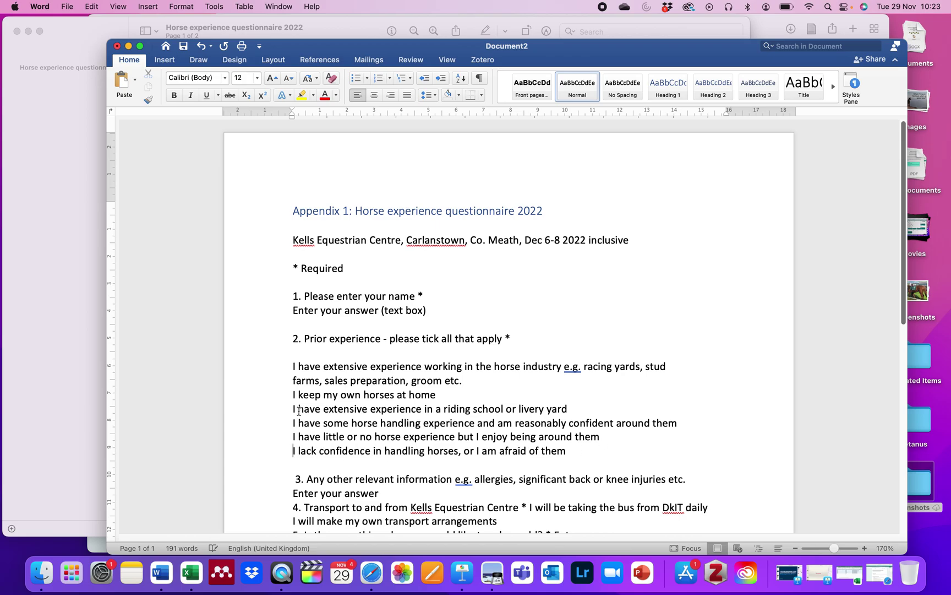
- Number question 2's six answer options, rejoining 'farms, sales preparation' onto item 1
left_click_drag(293, 366, 562, 448)
left_click(355, 79)
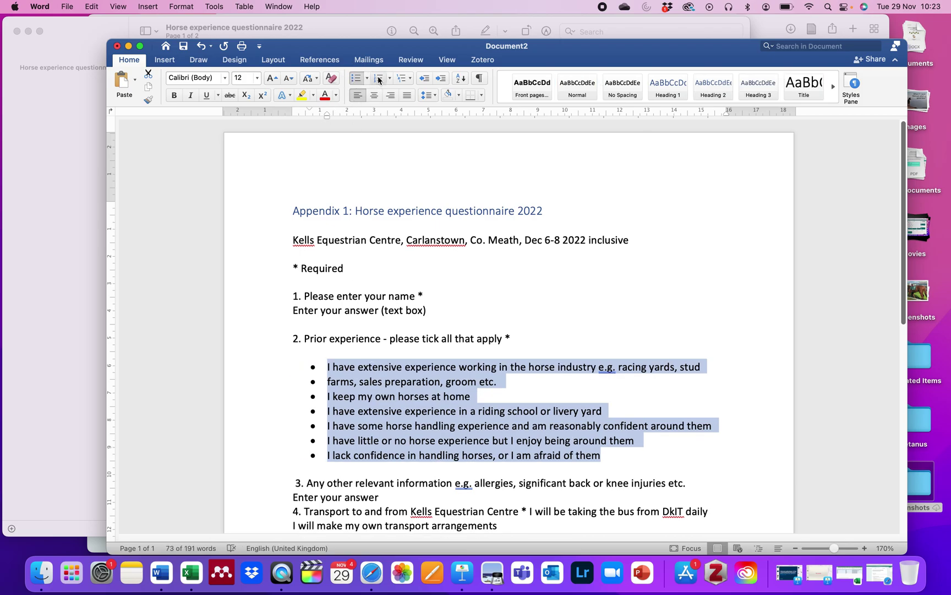
left_click(378, 78)
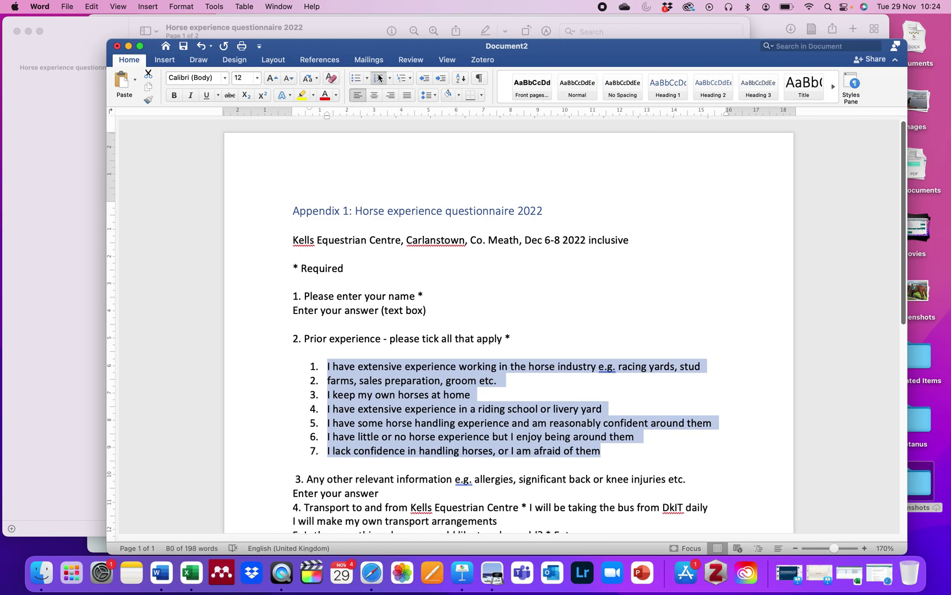
left_click(316, 381)
left_click(326, 382)
key("BackSpace")
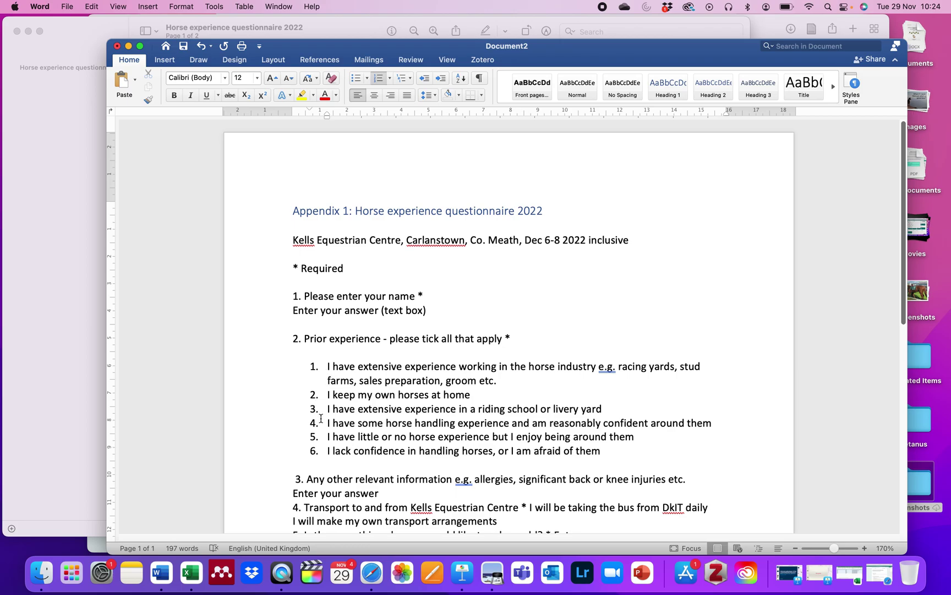
- Add a blank line before question 4 and start appending '(text box)' to question 3's answer
left_click(391, 492)
key("Return")
left_click(401, 491)
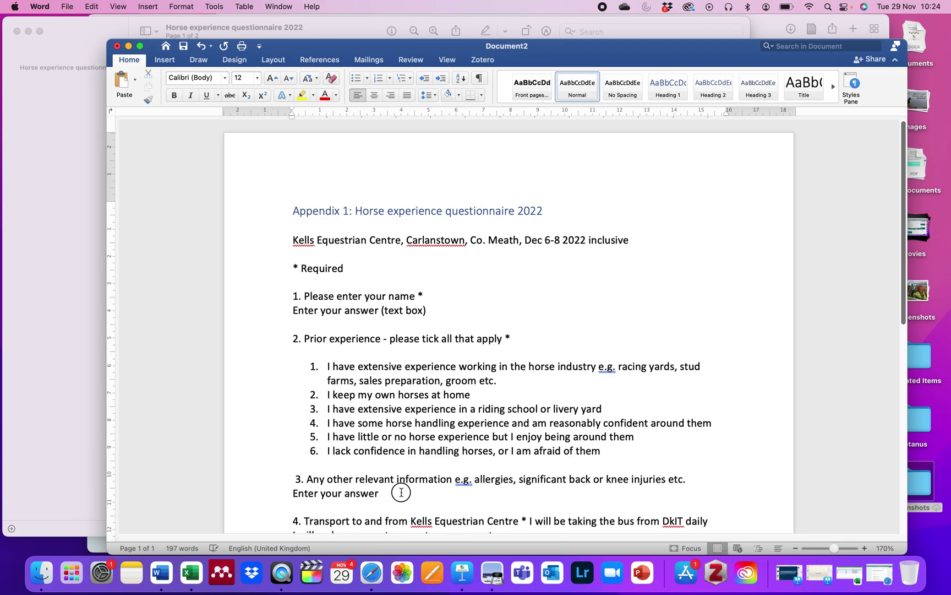
type("(text box")
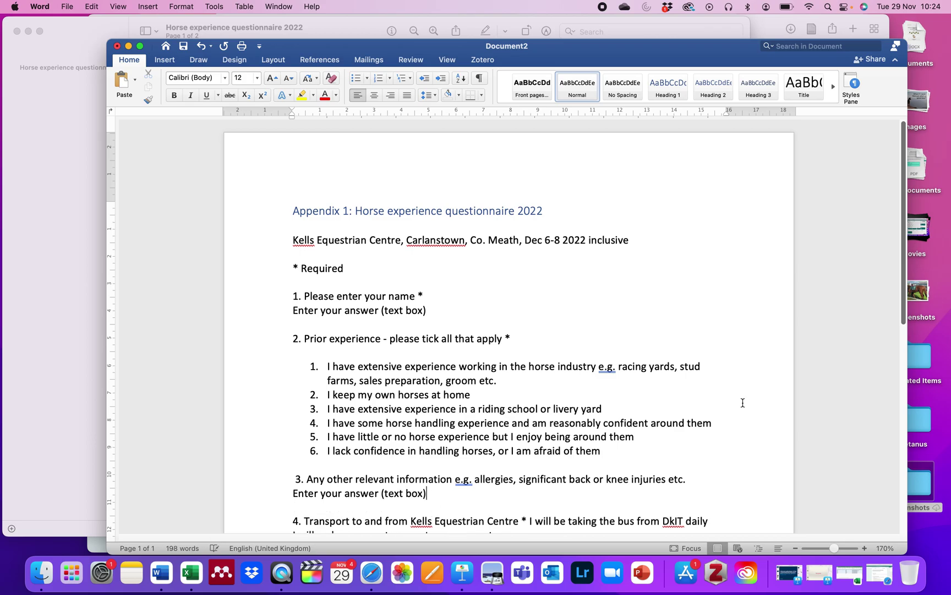
- Split question 4's bus option onto its own line and number both transport options
left_click(904, 265)
left_click_drag(903, 265, 590, 358)
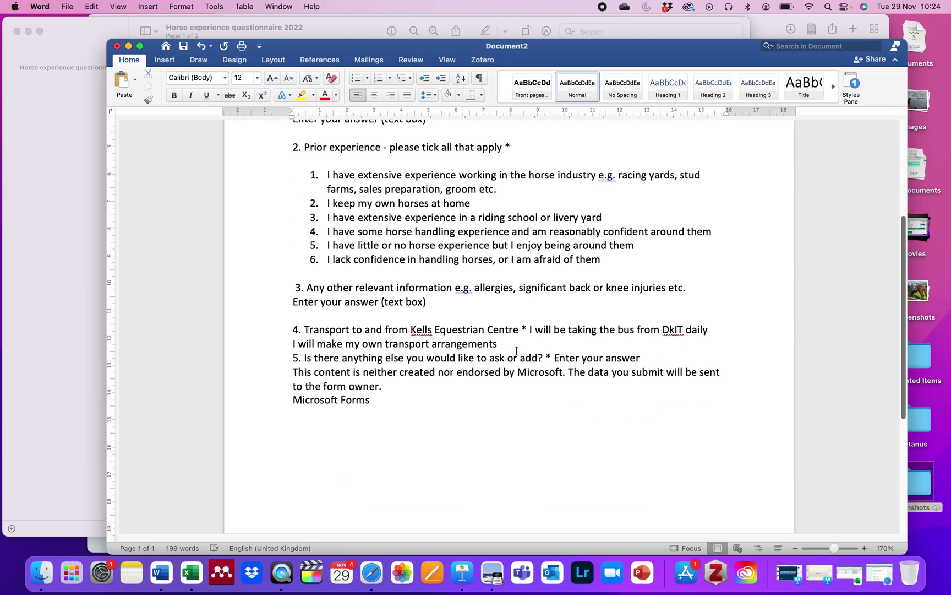
key("Return")
key("Down")
key("Down")
key("Return")
left_click_drag(290, 347, 552, 352)
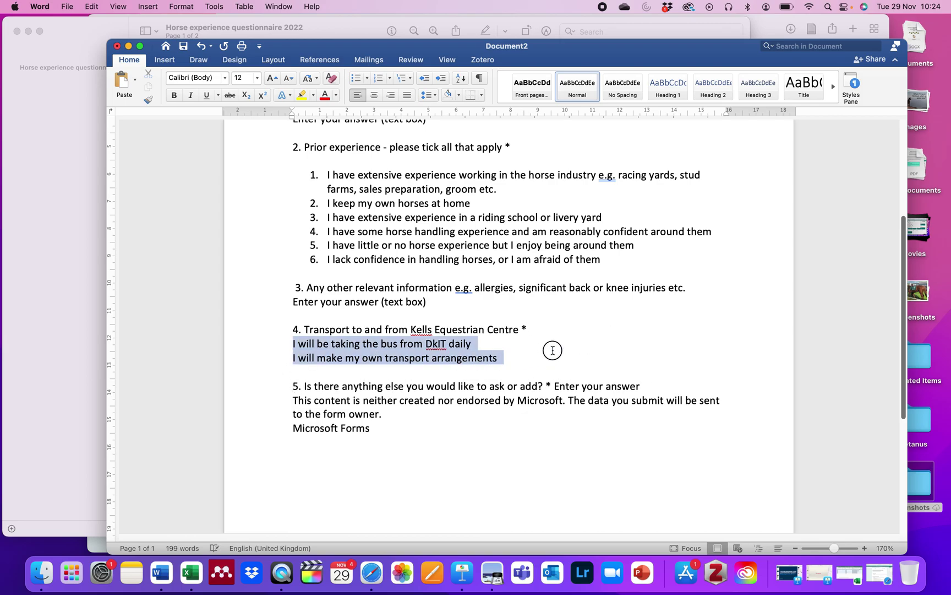
left_click(379, 78)
- Move question 5's 'Enter your answer' onto its own line and append '(text box)'
left_click(391, 387)
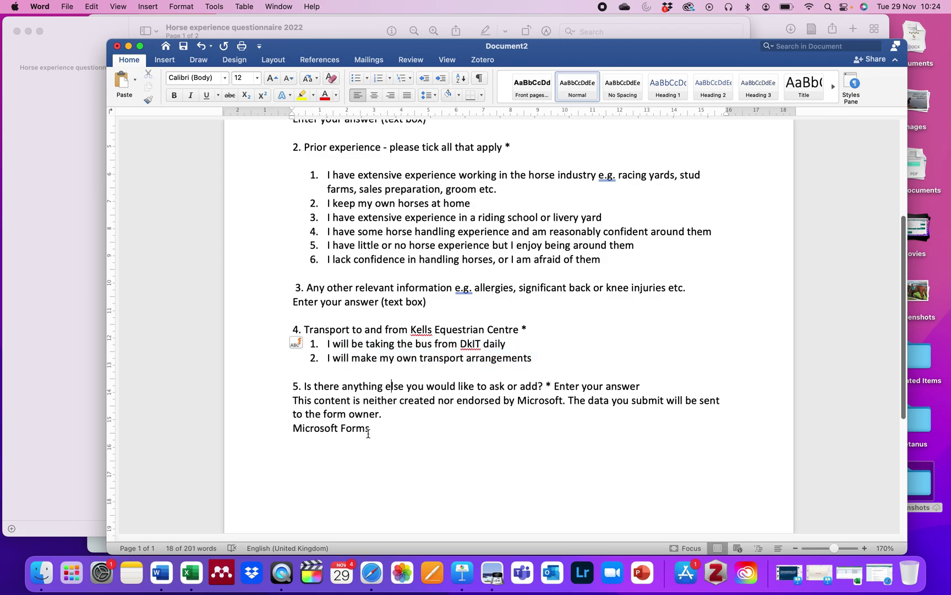
key("Return")
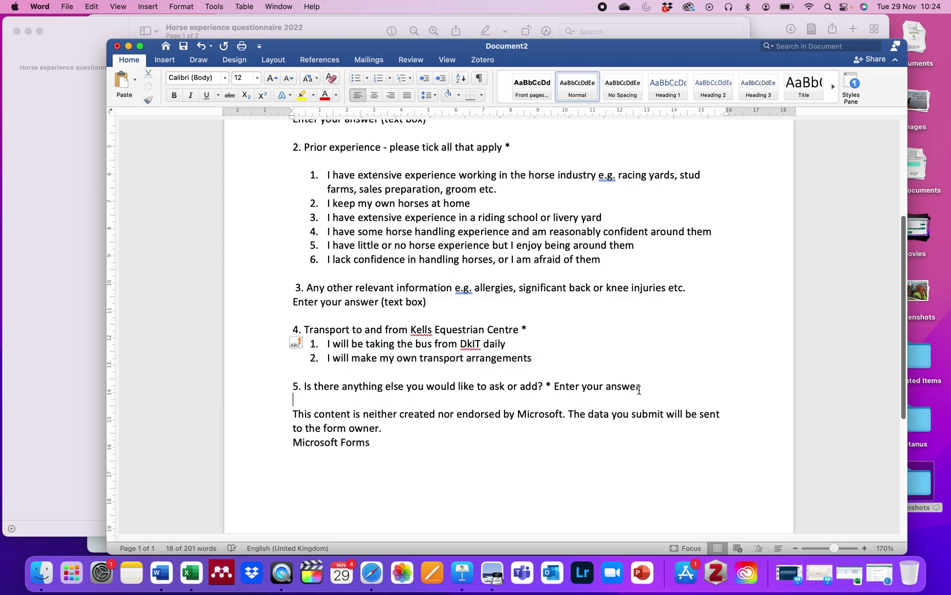
left_click(555, 386)
key("Return")
left_click(400, 406)
type("(text box)")
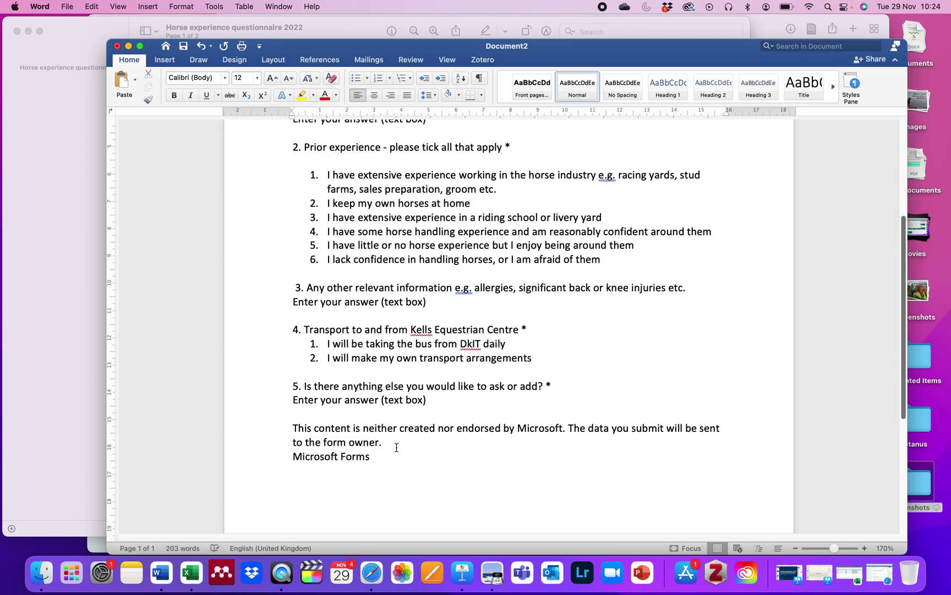
- Remove the closing Microsoft Forms disclaimer text, then bring up File > Save As
left_click_drag(382, 453, 291, 422)
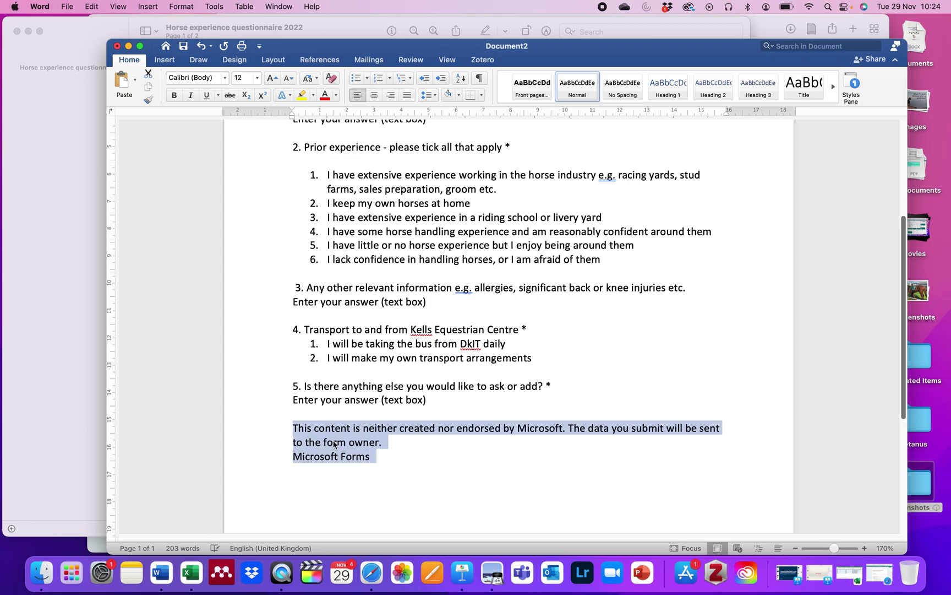
key("BackSpace")
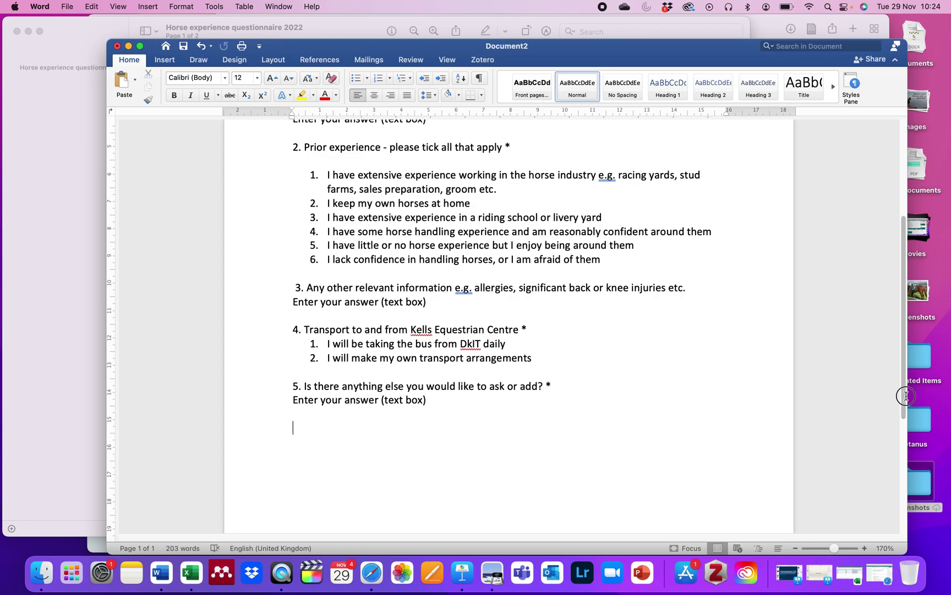
scroll(903, 395, "up", 1)
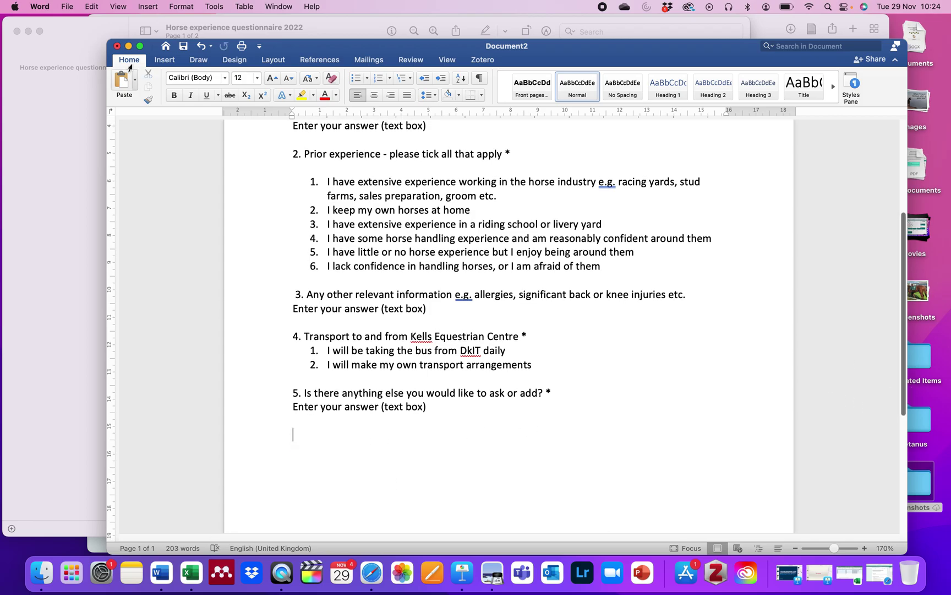
left_click(67, 6)
left_click(69, 106)
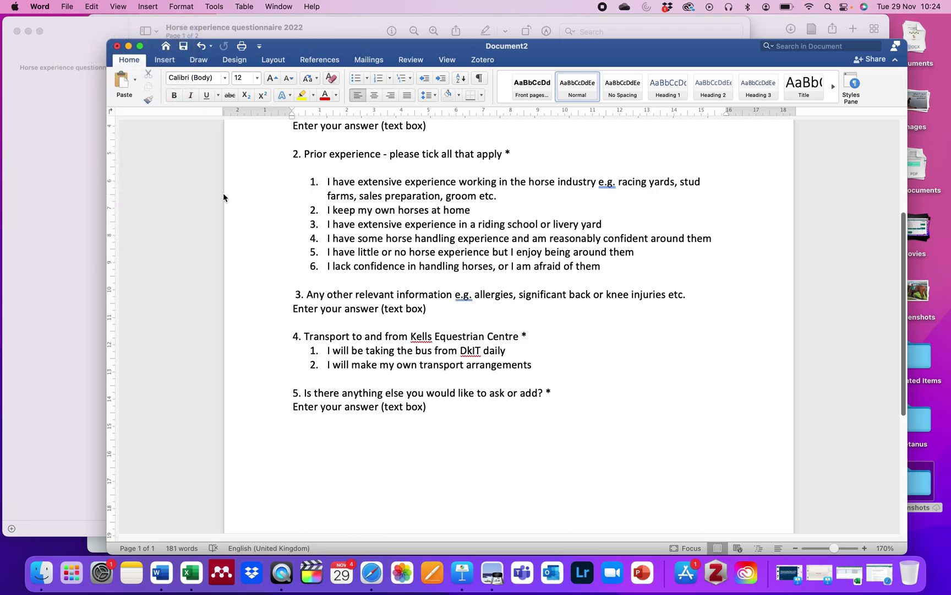
- Save as 'My survey Qs' in OneDrive's VN4 > Research Methods > Ethics > Sample forms folder
type("Survey.docx")
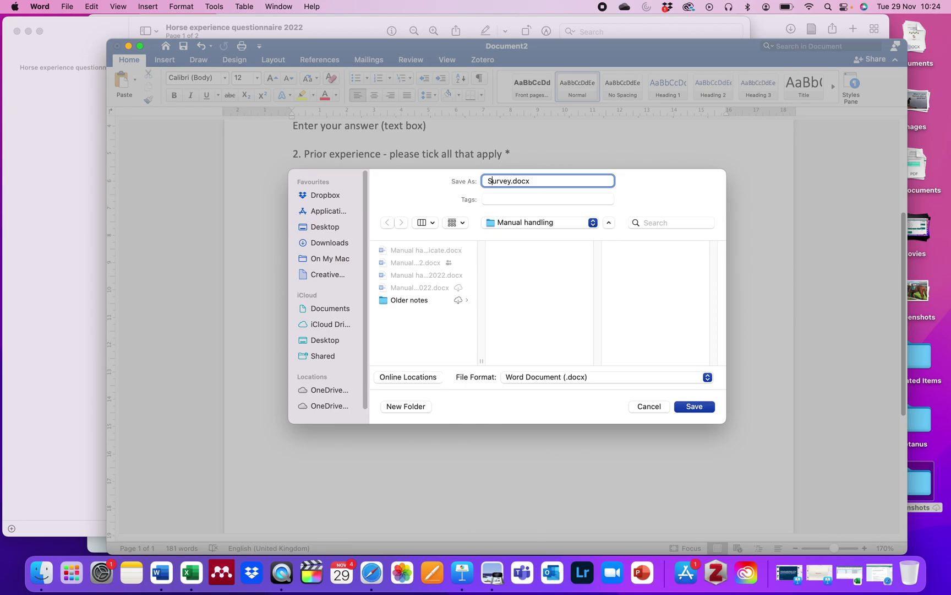
key("BackSpace")
type("My survey Qs")
left_click(329, 390)
left_click_drag(483, 262, 483, 297)
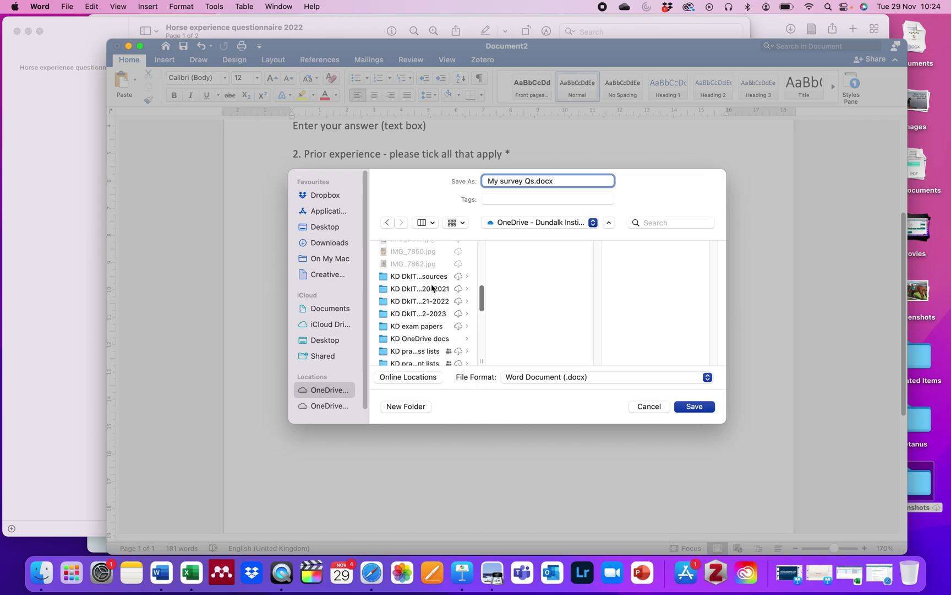
left_click(416, 275)
left_click_drag(599, 268, 600, 324)
left_click(520, 323)
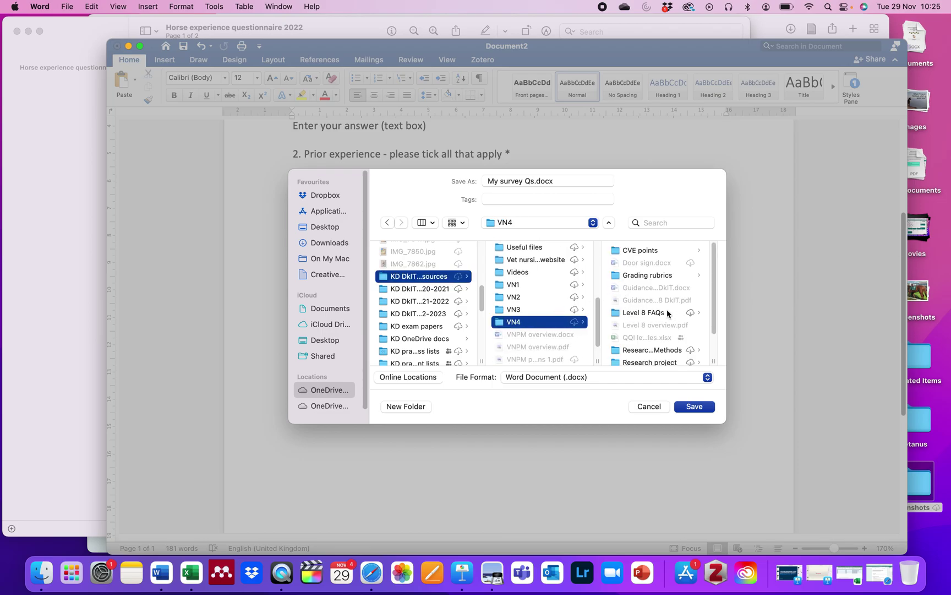
left_click(664, 350)
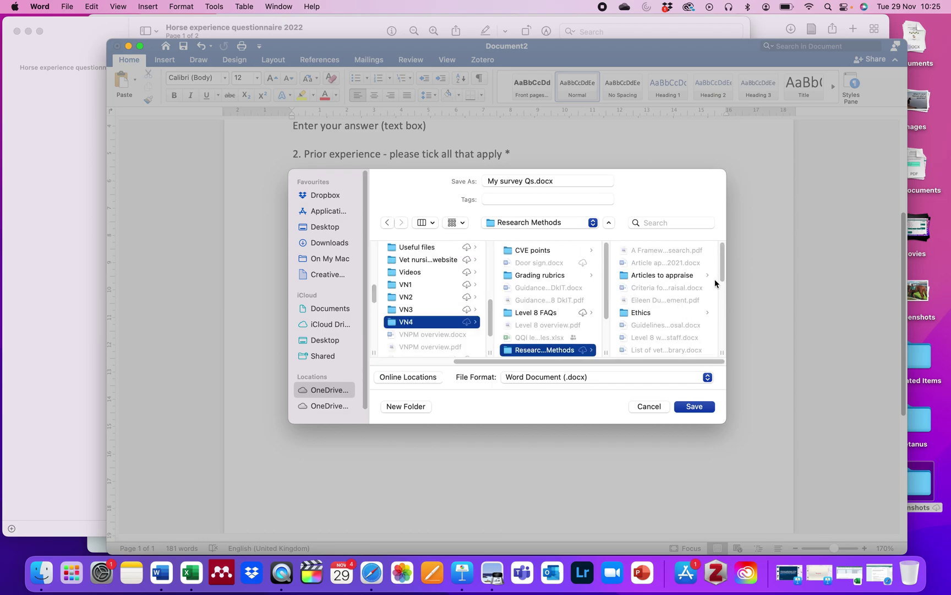
left_click(656, 312)
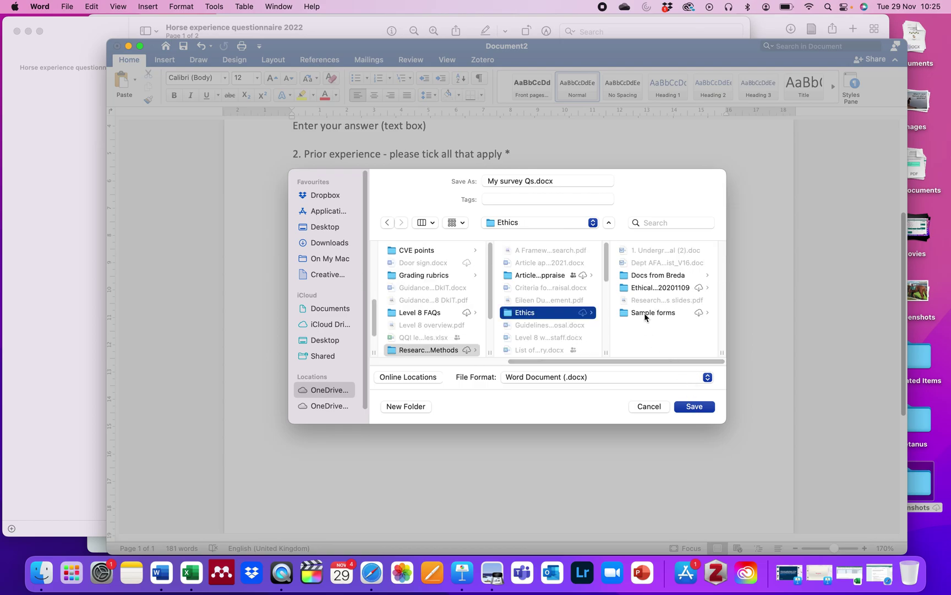
left_click(645, 313)
left_click(693, 407)
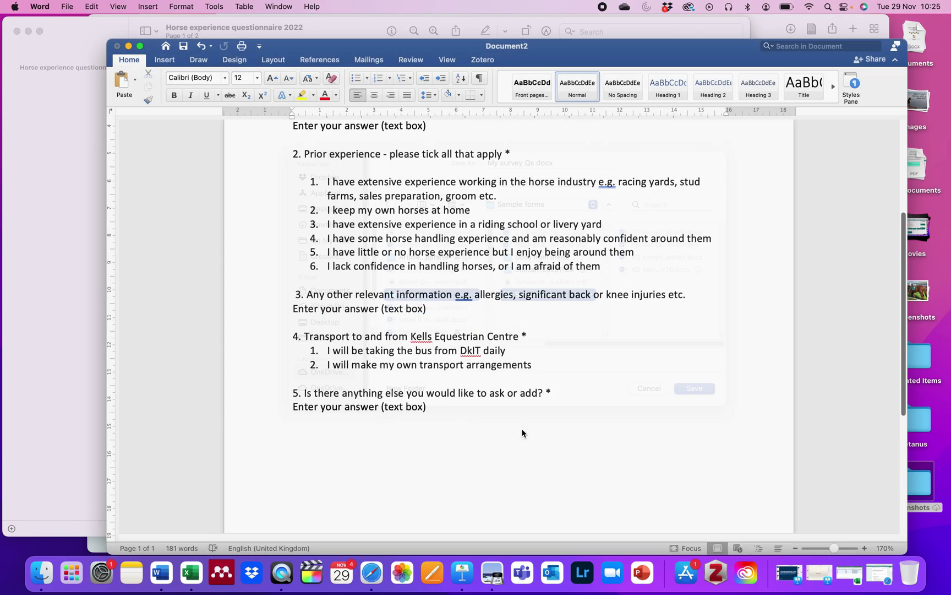